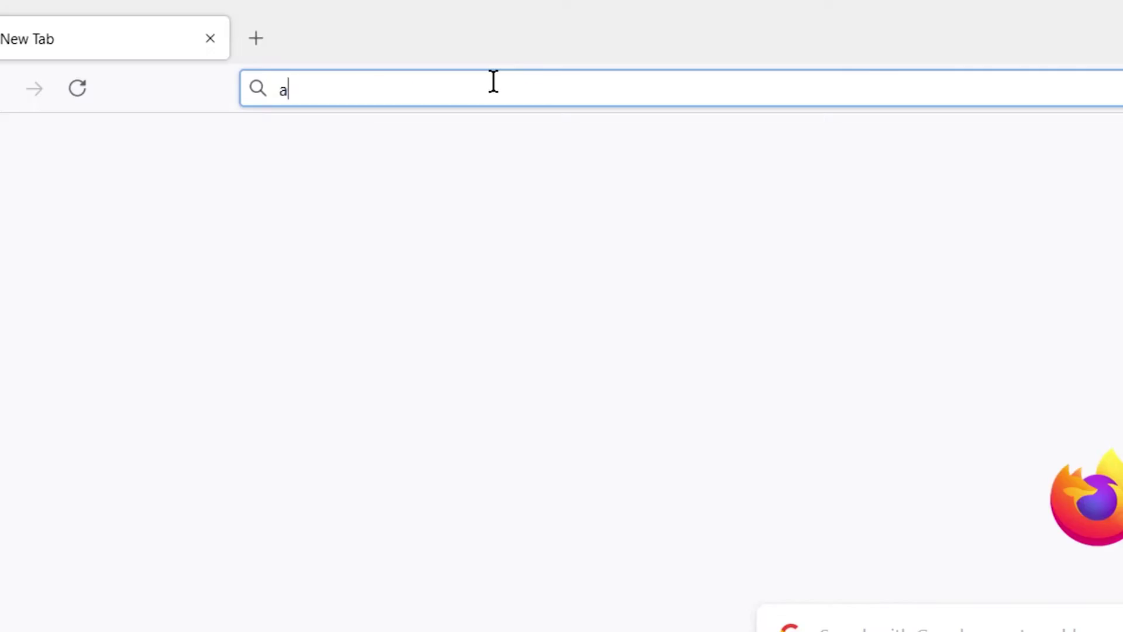
Type the azeron.eu web address into the Firefox address bar.
text(zeron.eu)
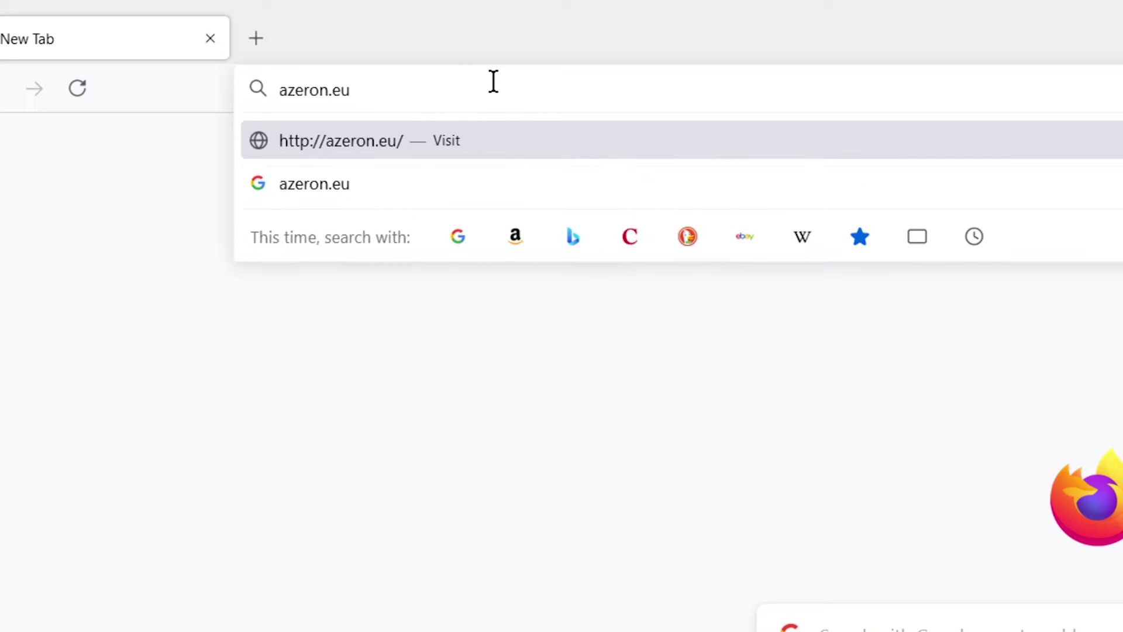
Download the Azeron Software v0.22.0 installer from azeron.eu's downloads page and run it.
key(Return)
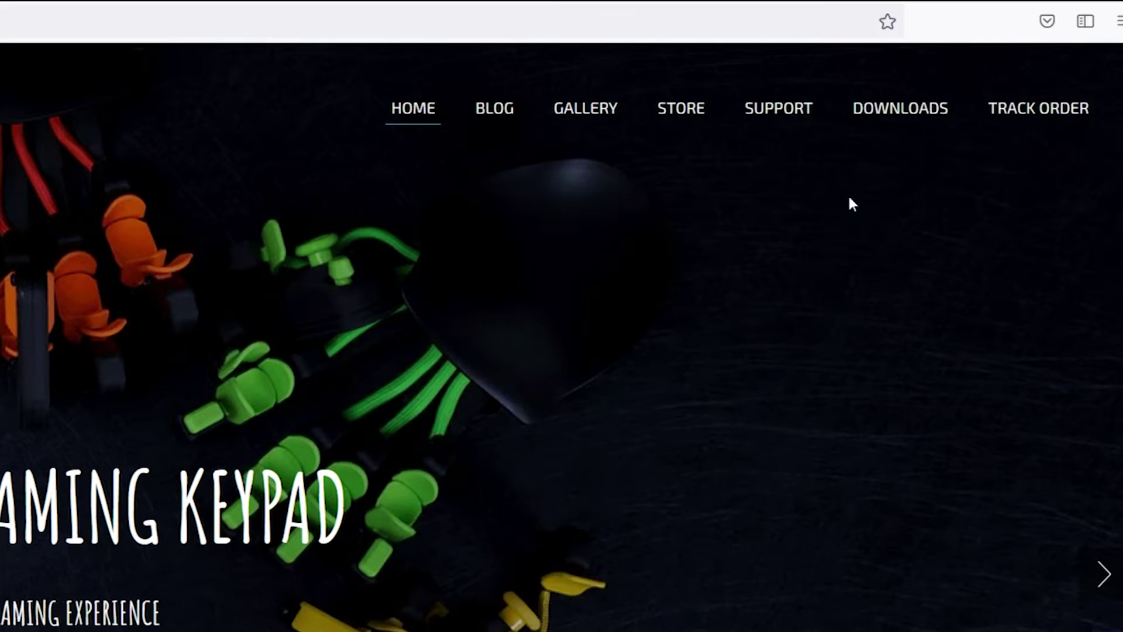
click(1007, 82)
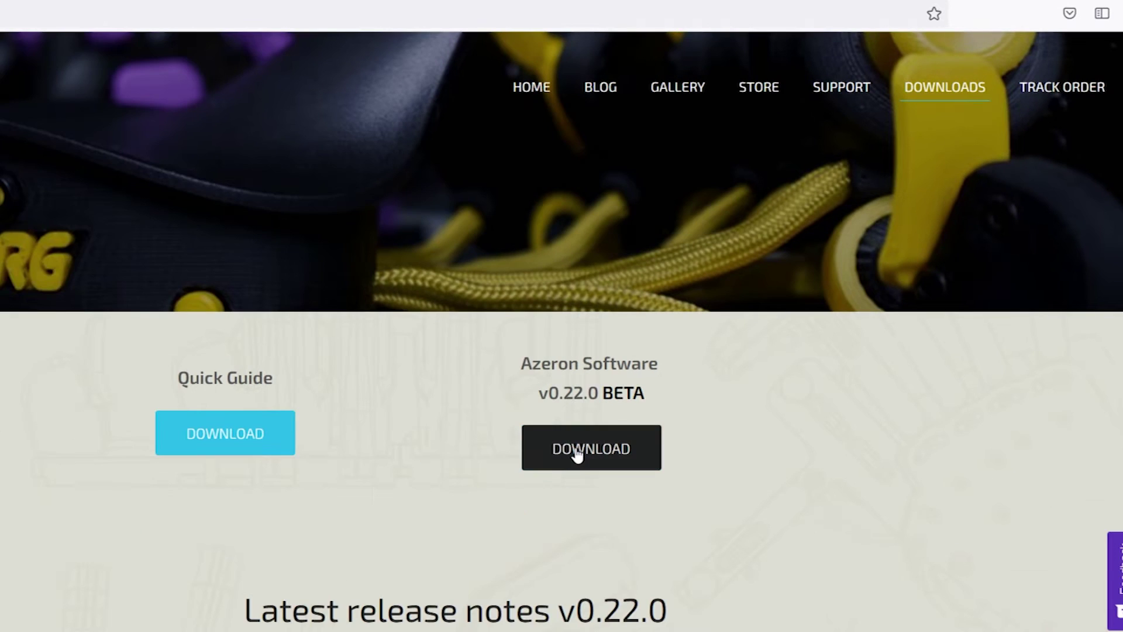
click(576, 454)
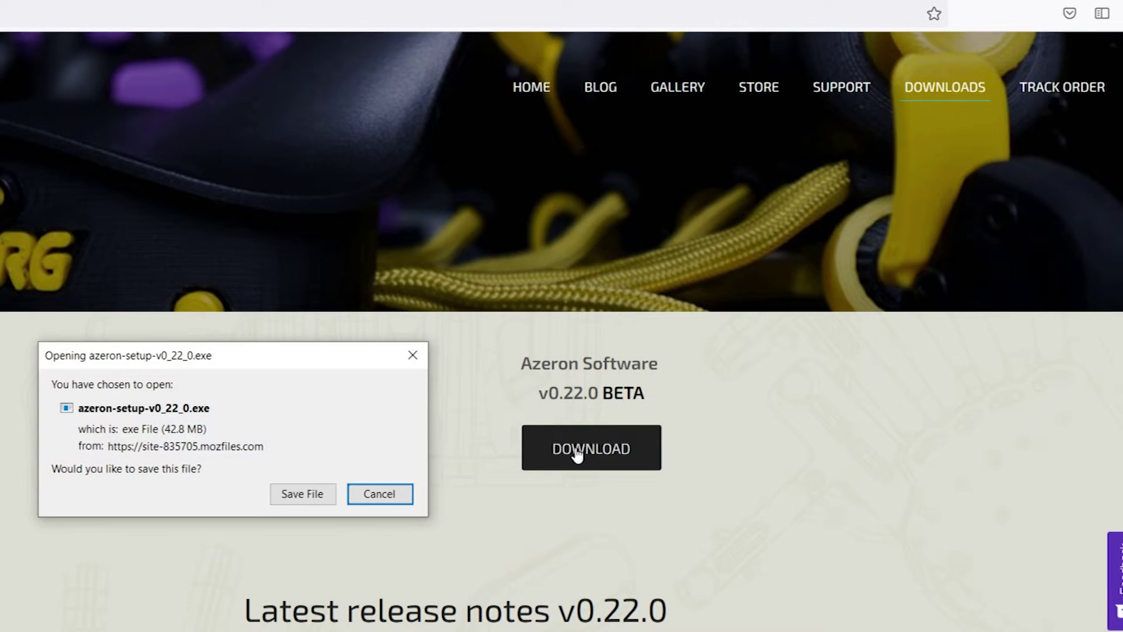
click(288, 494)
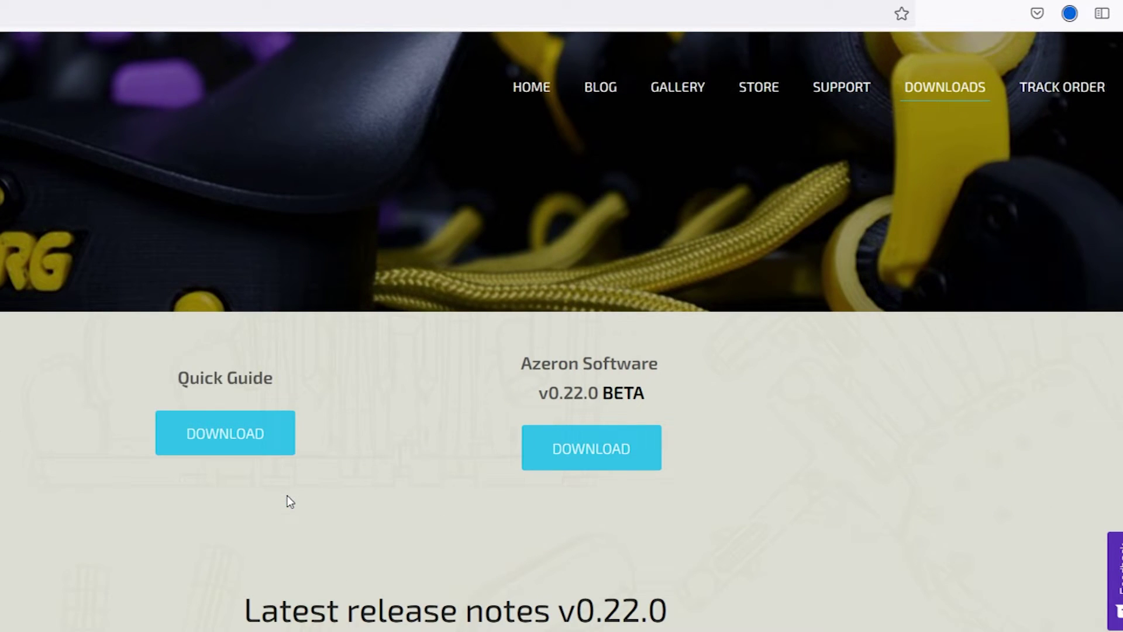
click(1068, 14)
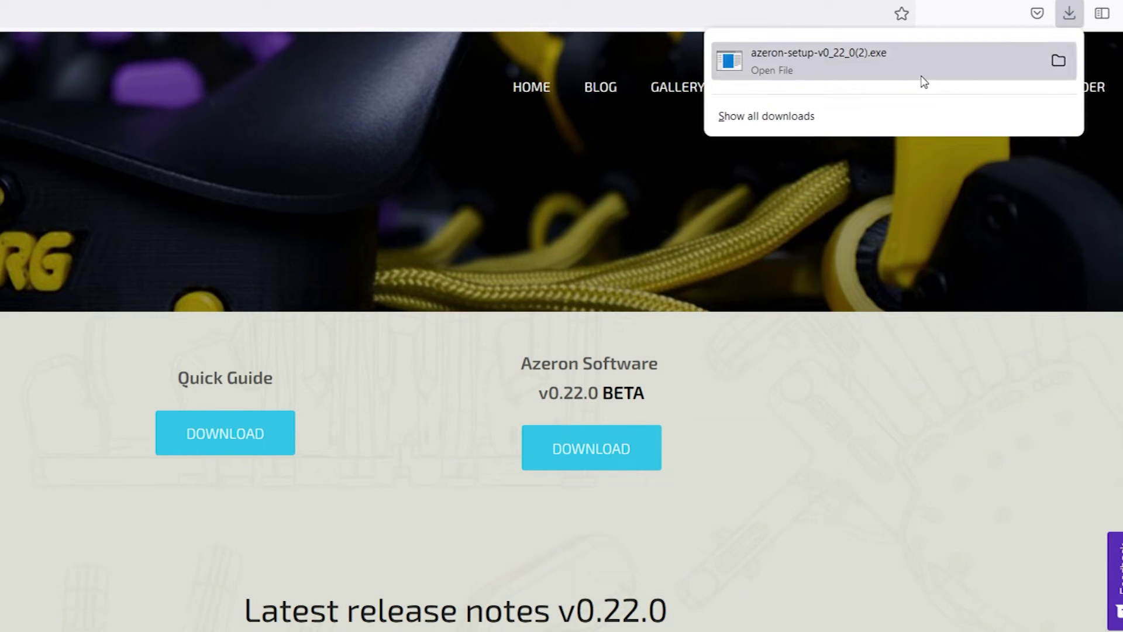
click(922, 77)
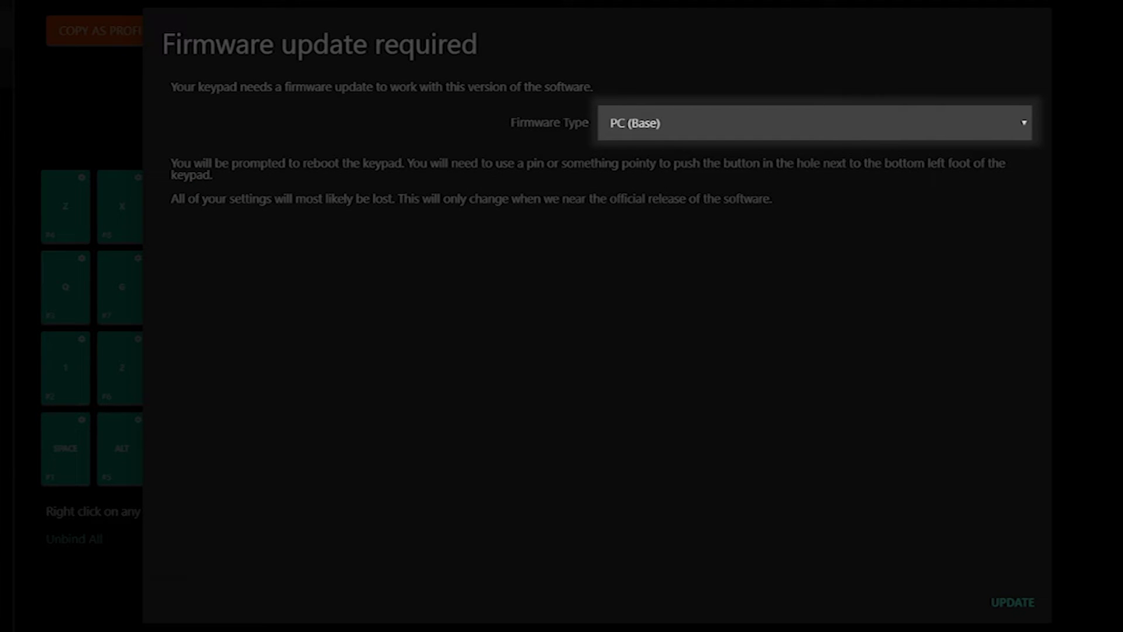
Keep PC (Base) as the firmware type and start the firmware update.
click(671, 140)
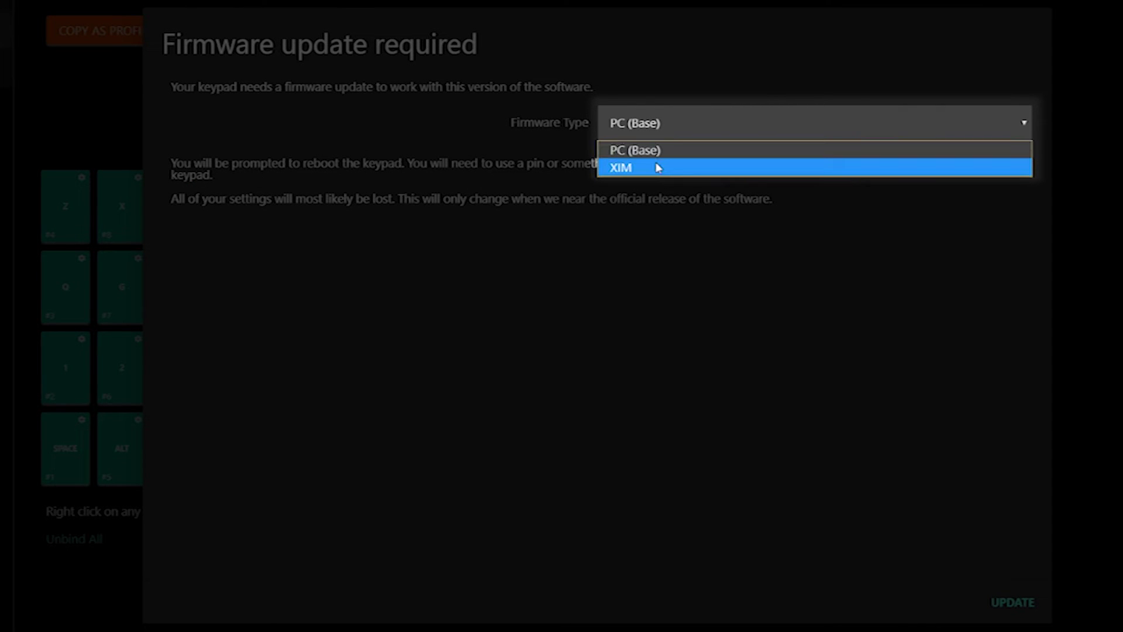
click(657, 168)
click(651, 133)
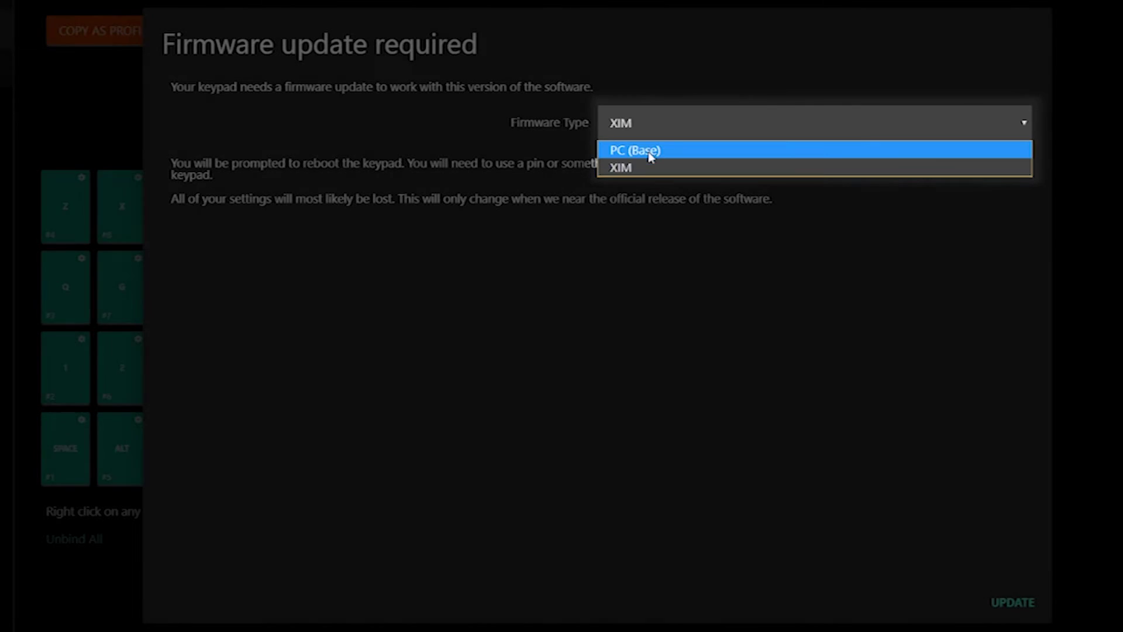
click(652, 150)
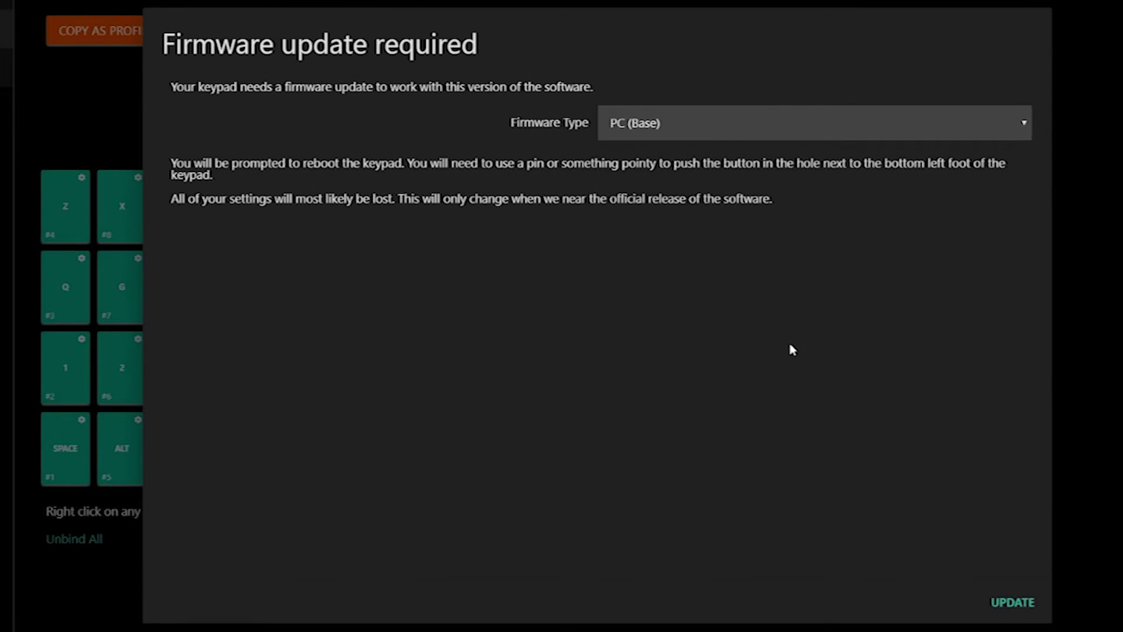
click(999, 607)
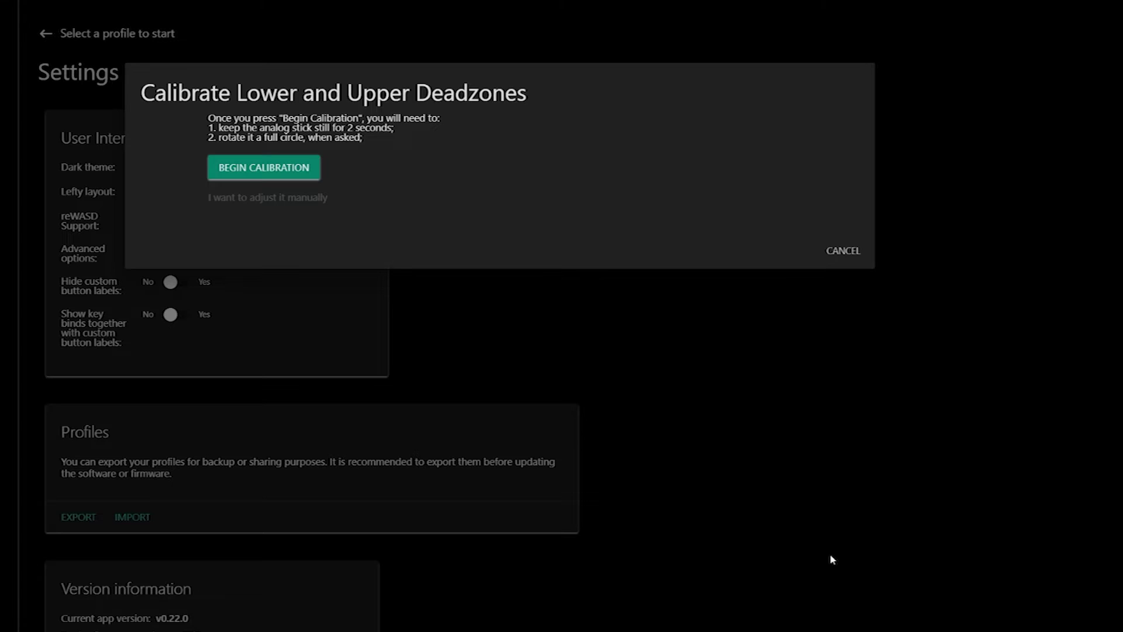
Run the stick deadzone calibration, which saves lower 9 and upper 318.
click(315, 175)
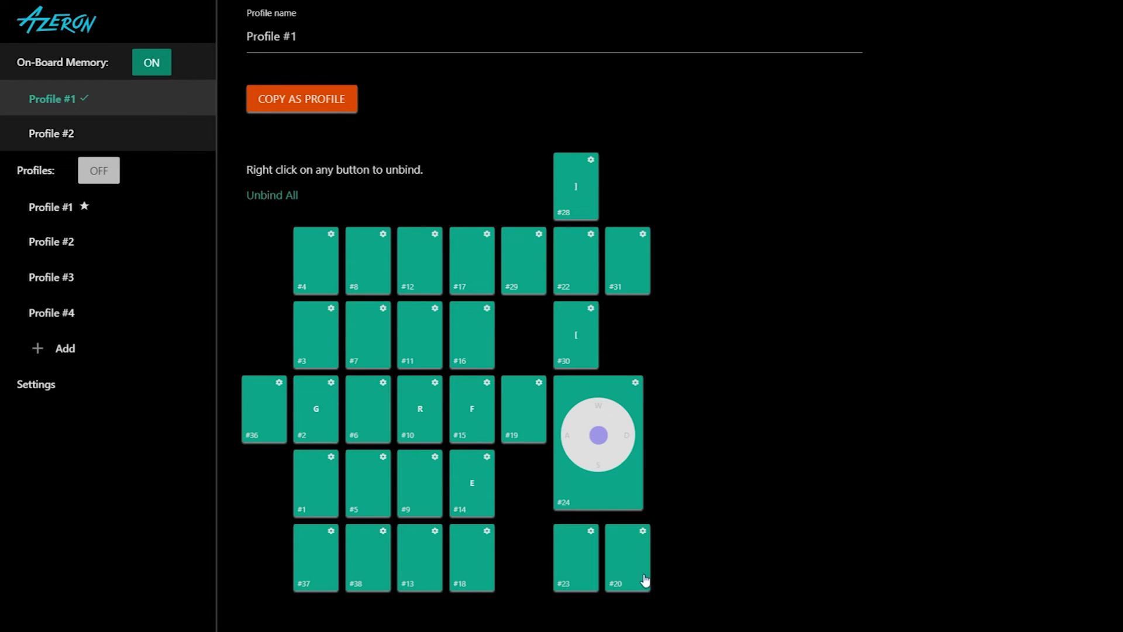
Lower the #24 analog stick's upper deadzone from 512 to 120 and accept.
click(592, 437)
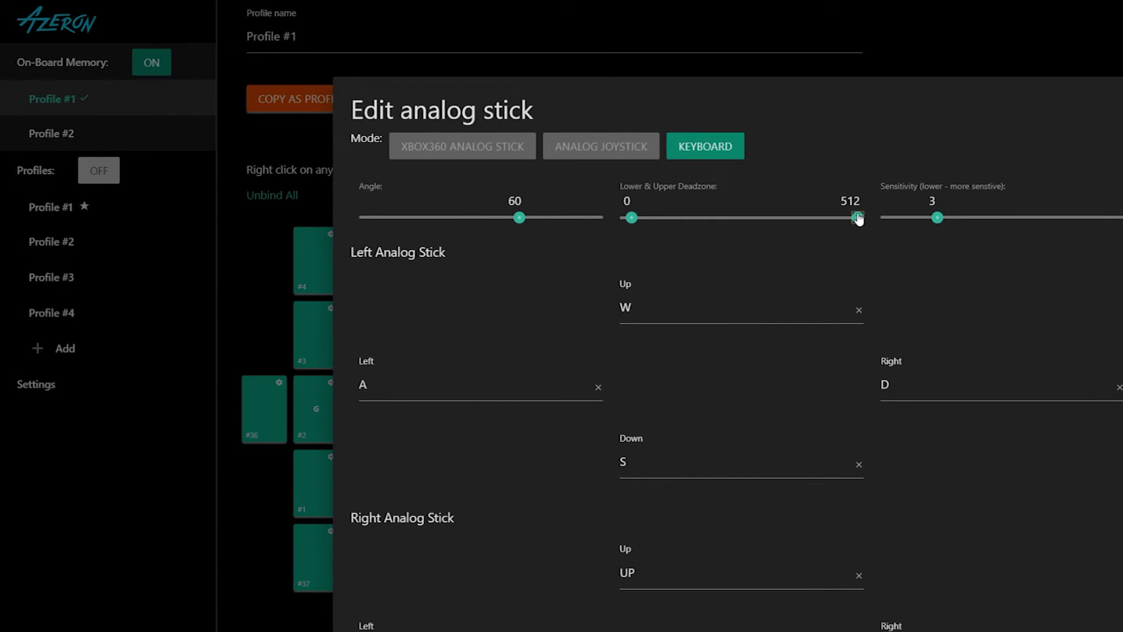
drag(854, 218, 684, 227)
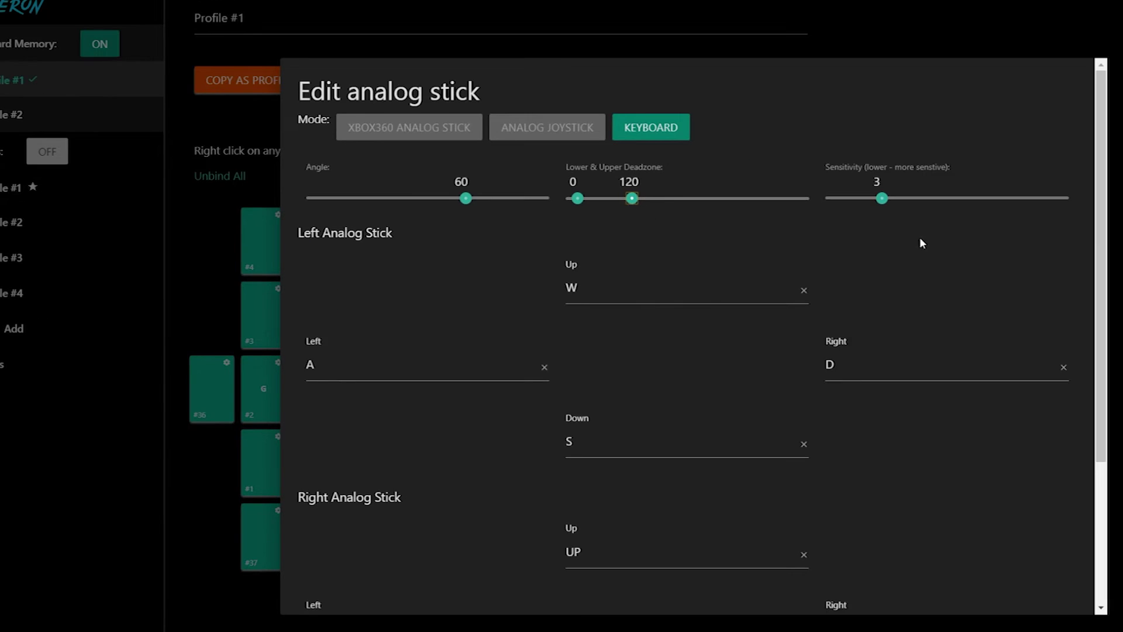
scroll(988, 380, down, 4)
click(1059, 593)
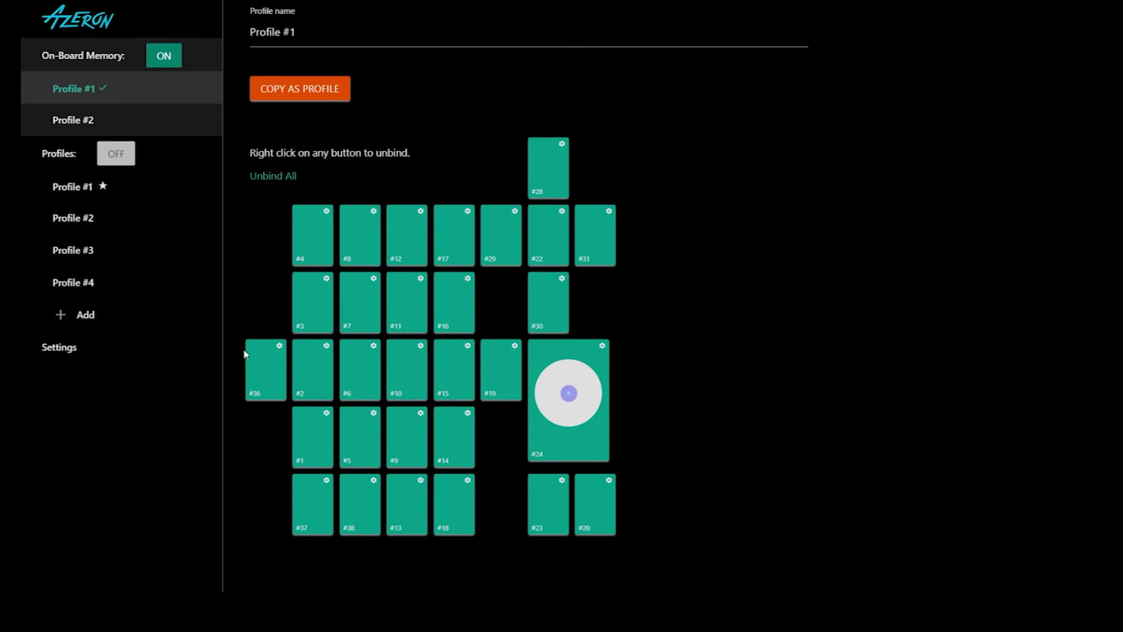
Bind button #3 to X and button #7 to TAB as keyboard keys.
click(316, 318)
click(431, 128)
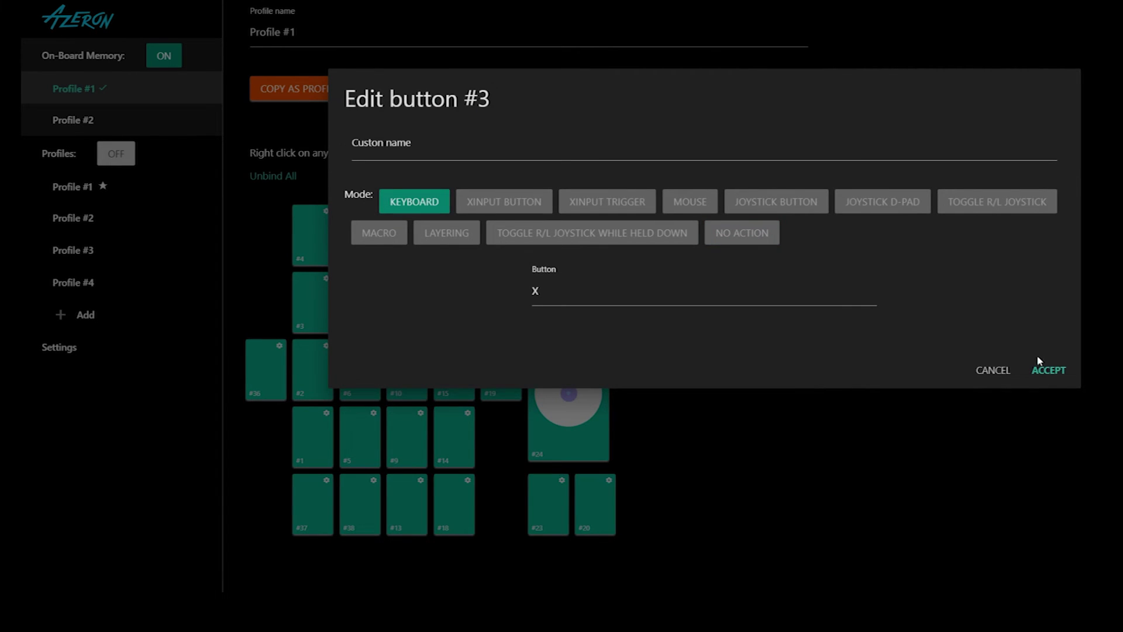
click(1040, 369)
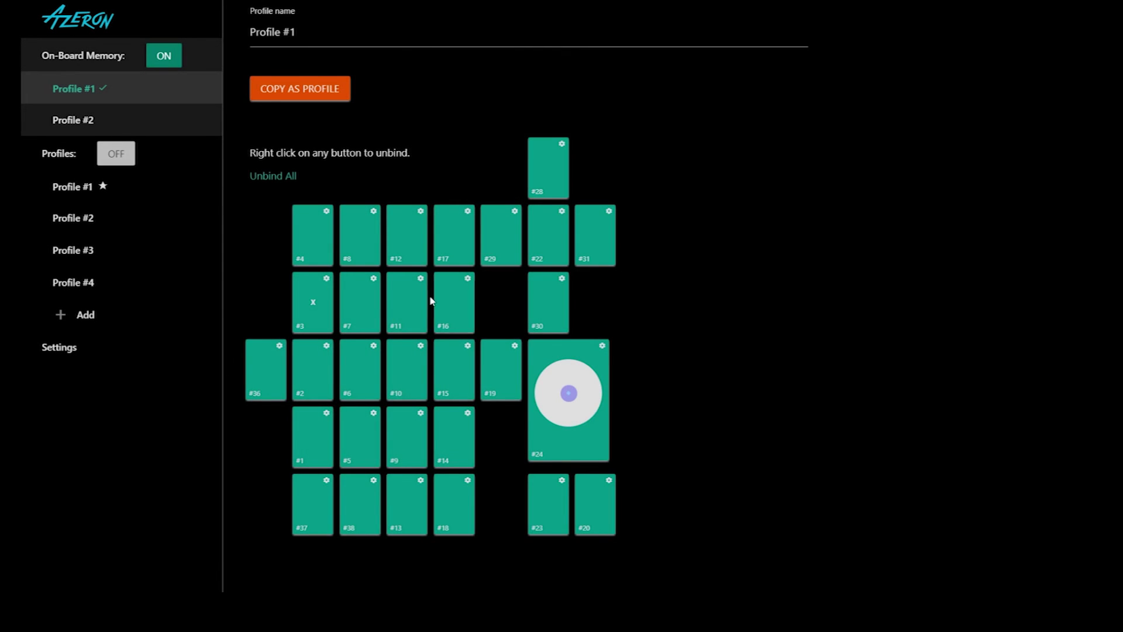
click(359, 303)
click(403, 130)
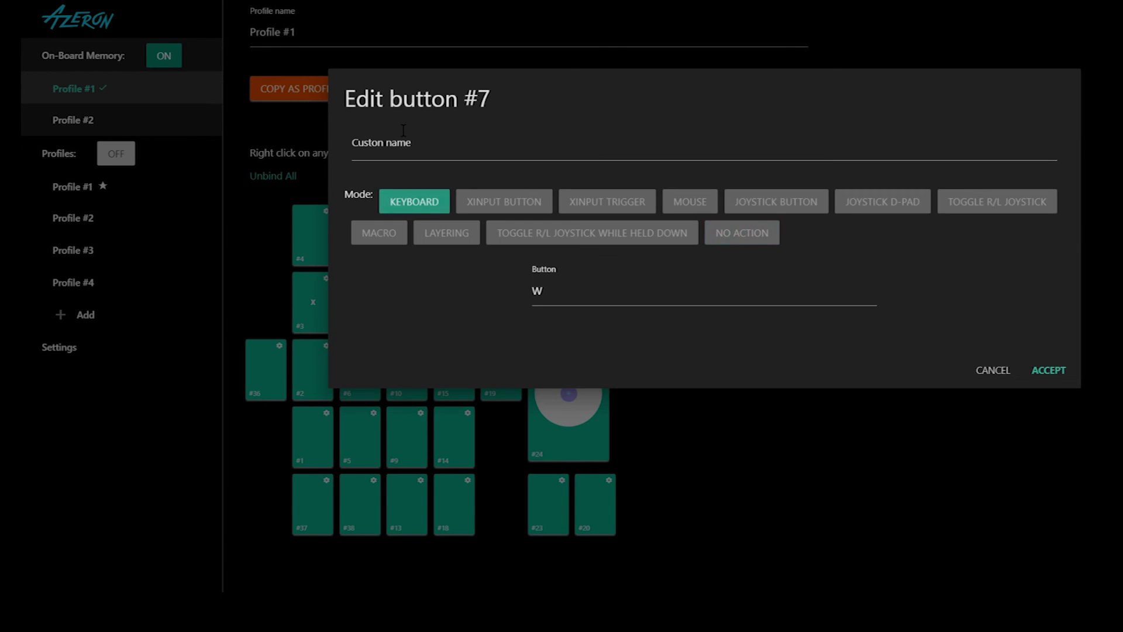
key(Tab)
click(1040, 370)
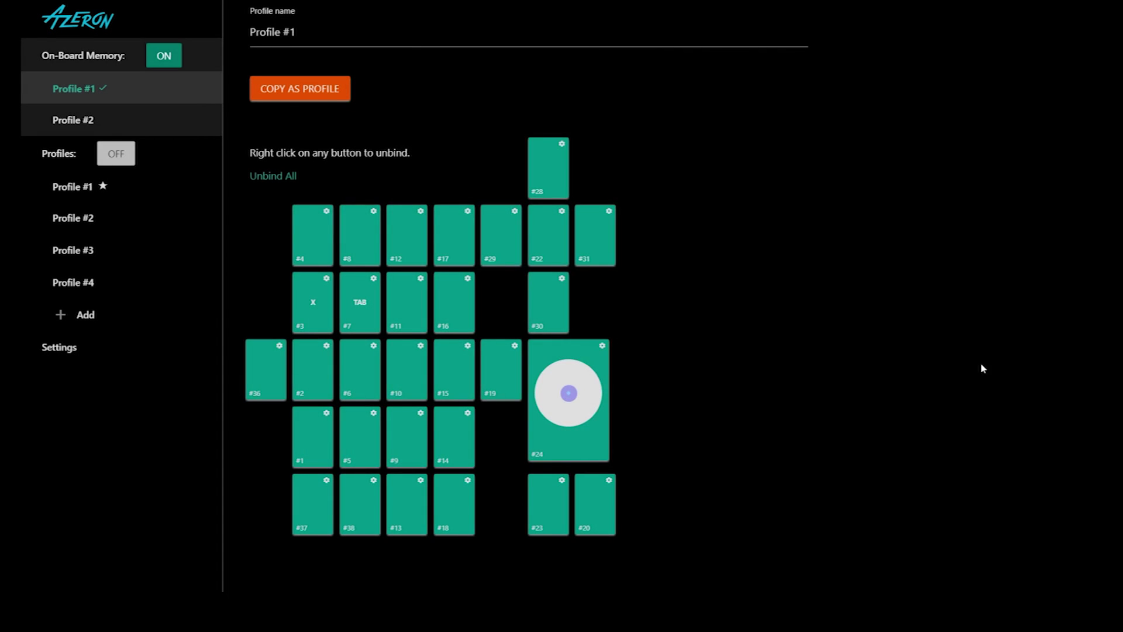
Bind button #11 to C and button #28 to ] as keyboard keys.
click(404, 303)
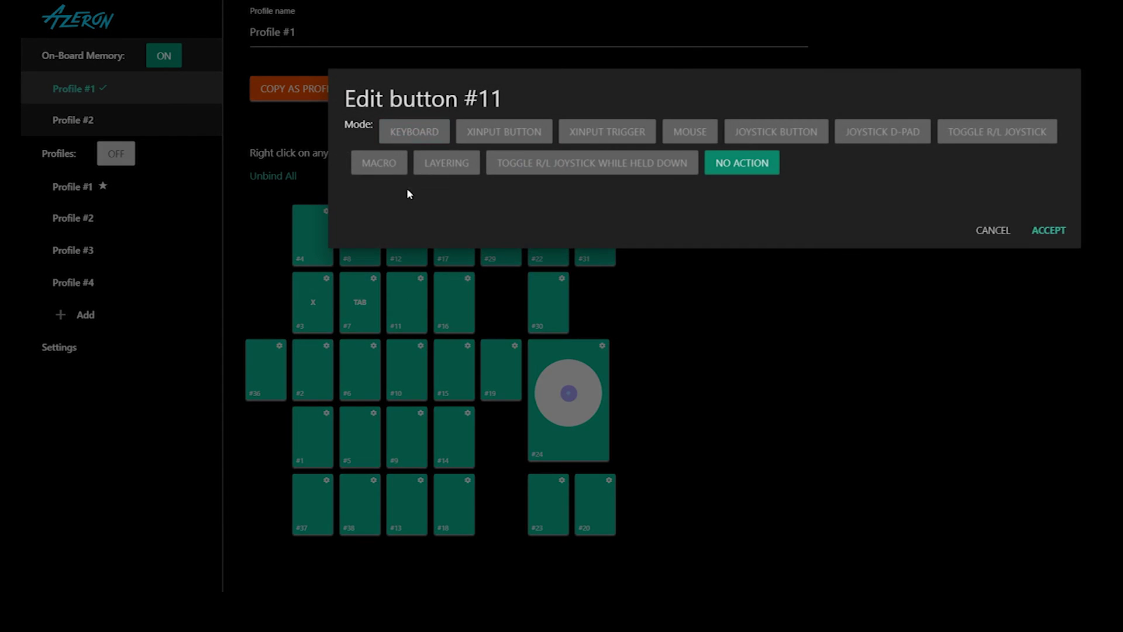
click(409, 130)
key(c)
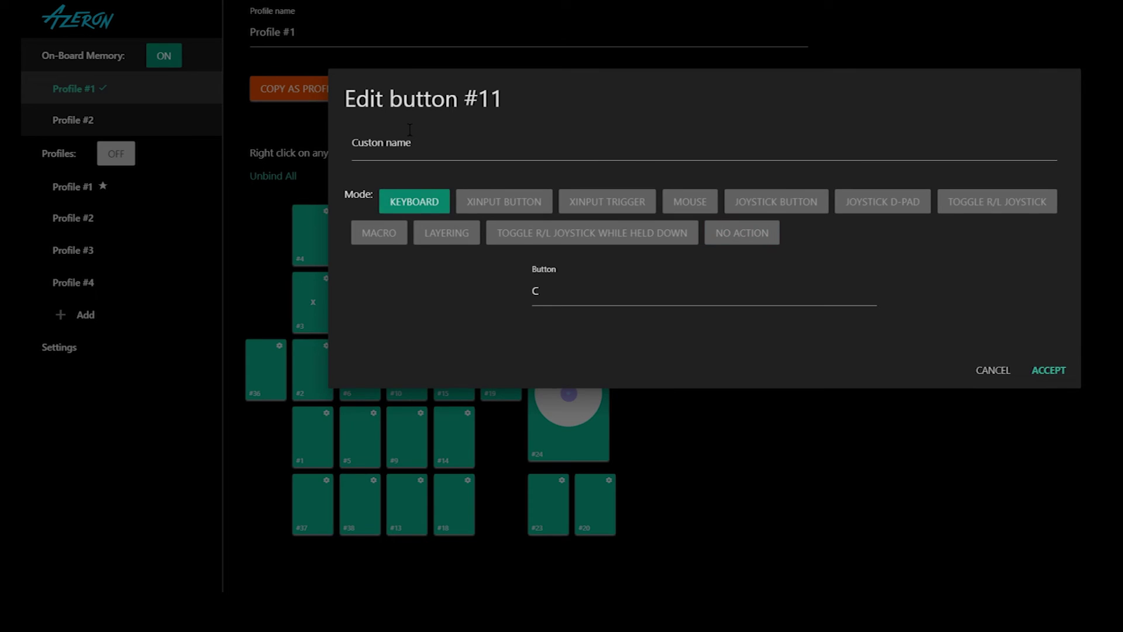
click(1044, 370)
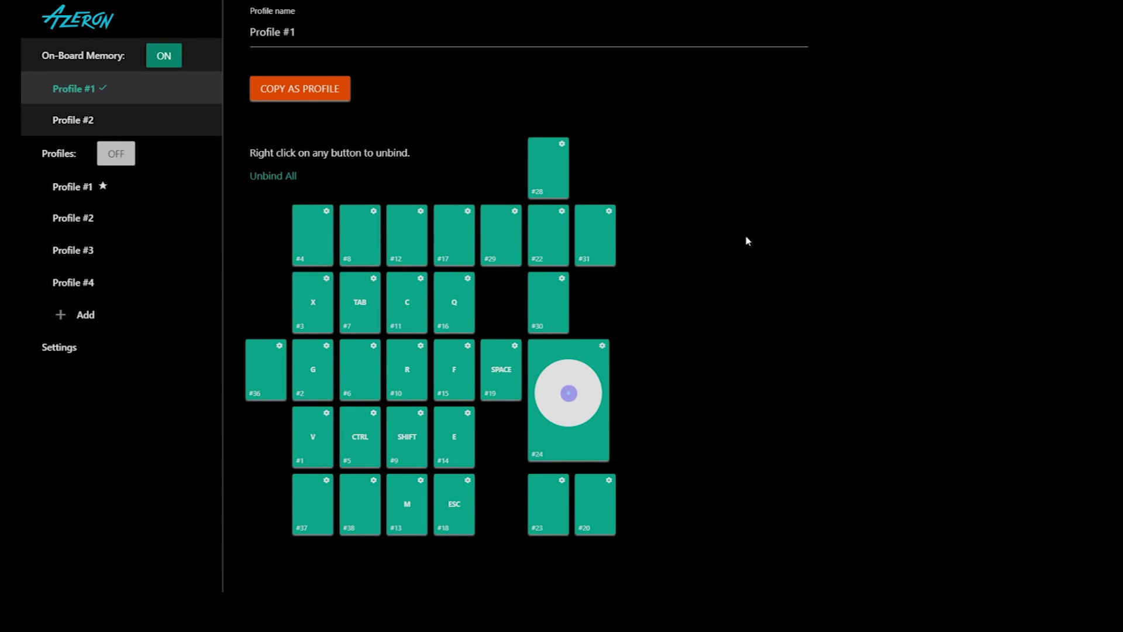
click(565, 159)
click(419, 132)
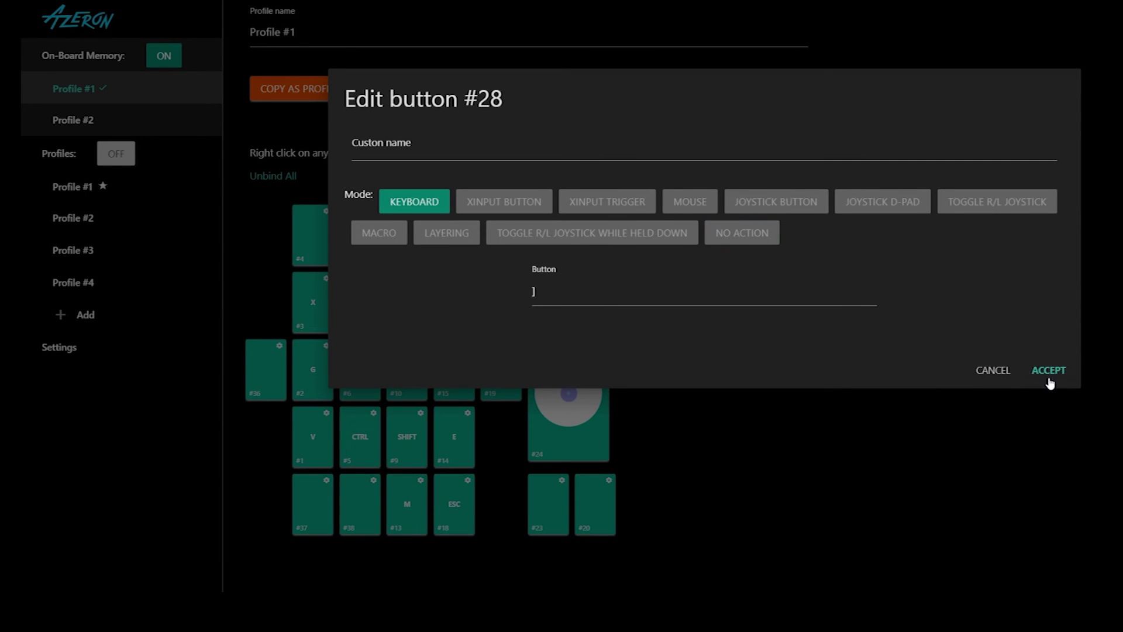
click(1047, 374)
Bind button #31 to the C keyboard key.
click(611, 232)
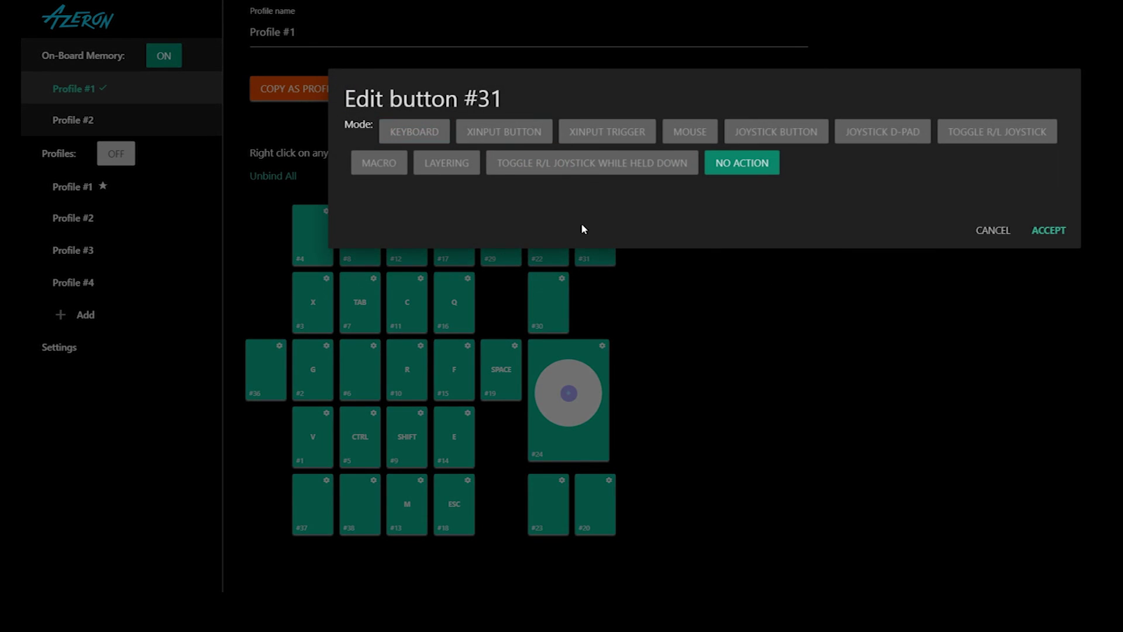
click(428, 134)
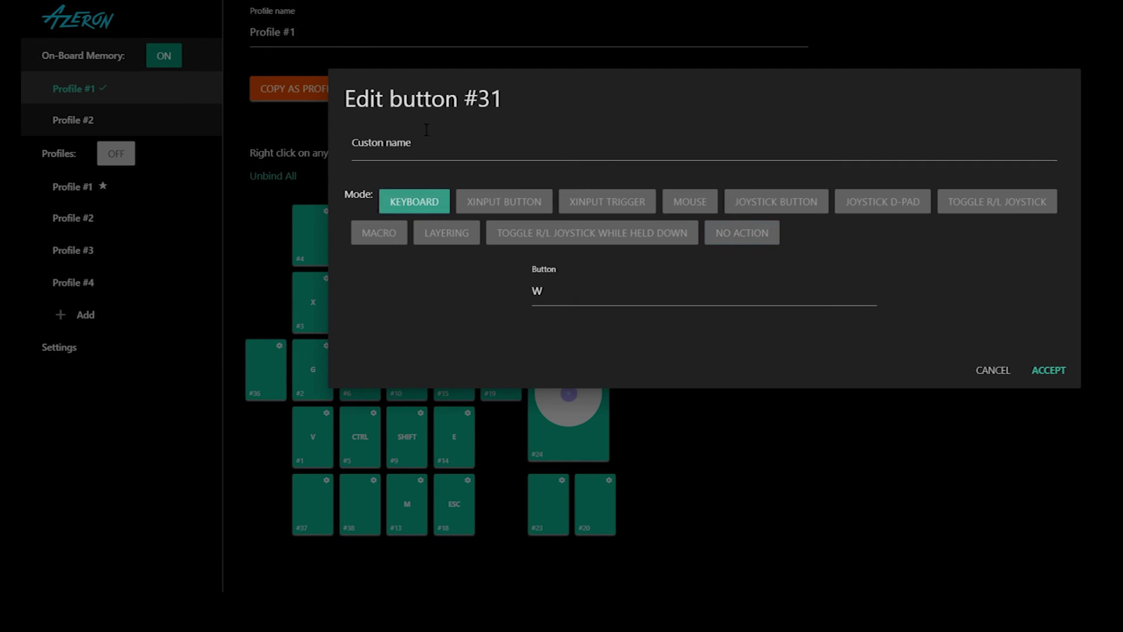
key(c)
click(1036, 378)
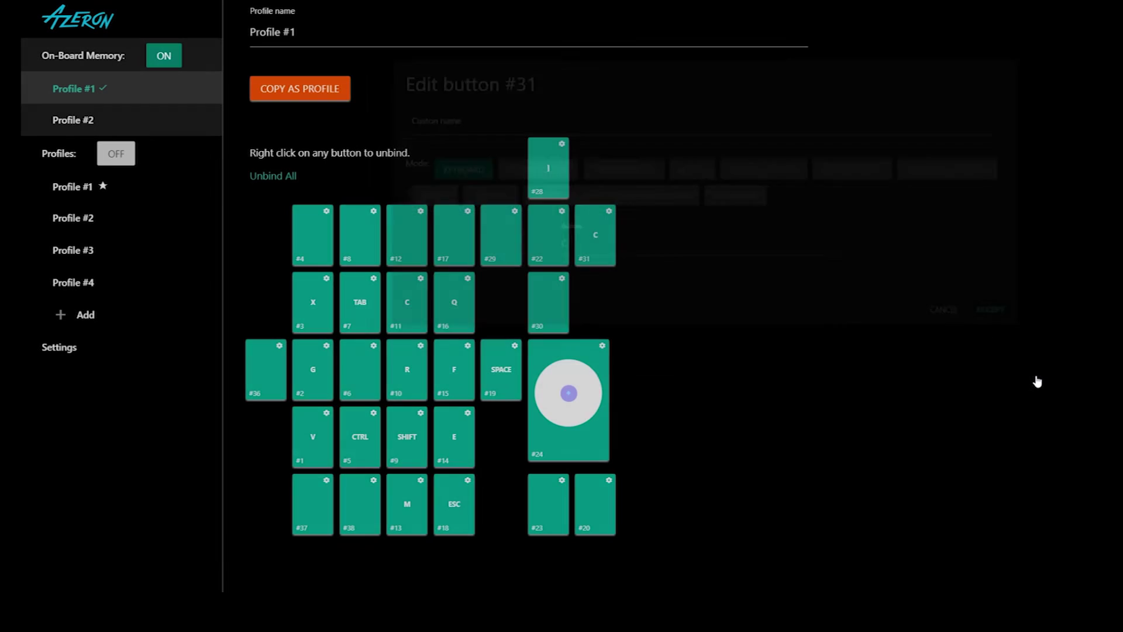
Put the #24 thumbstick in keyboard mode mapped to W, A, S, D.
click(566, 398)
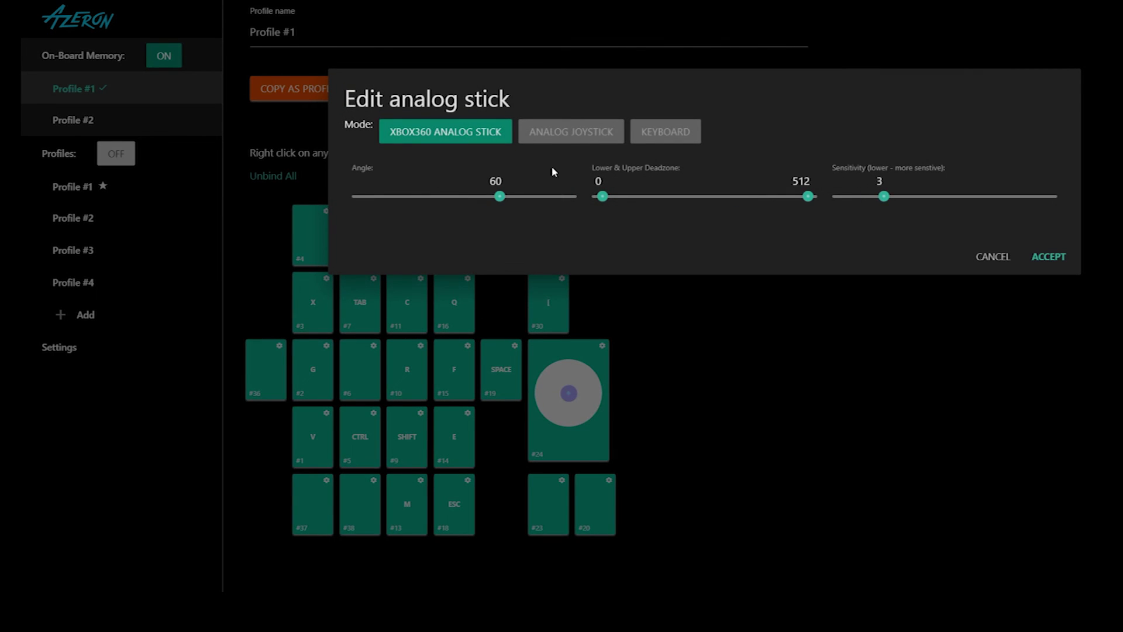
click(554, 141)
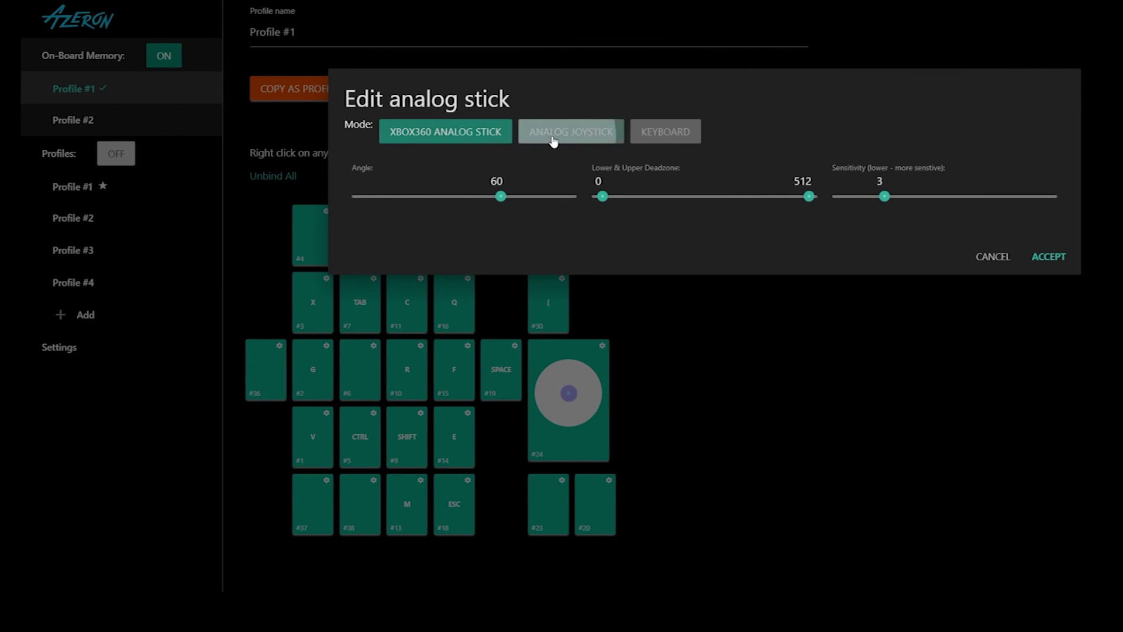
click(651, 134)
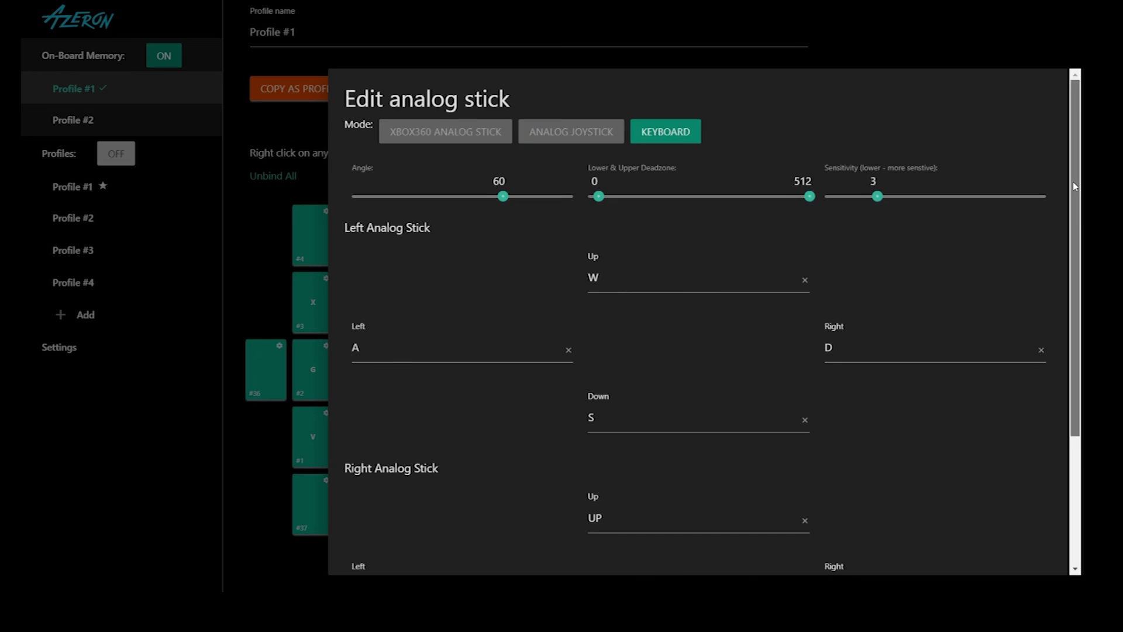
drag(1075, 188, 1044, 321)
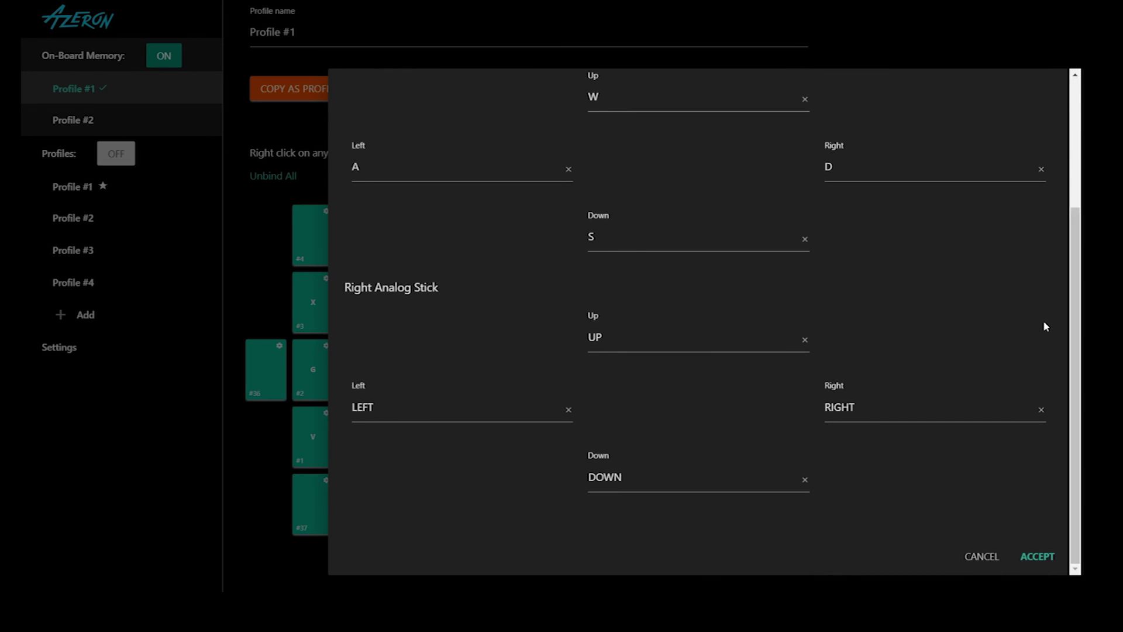
click(1024, 559)
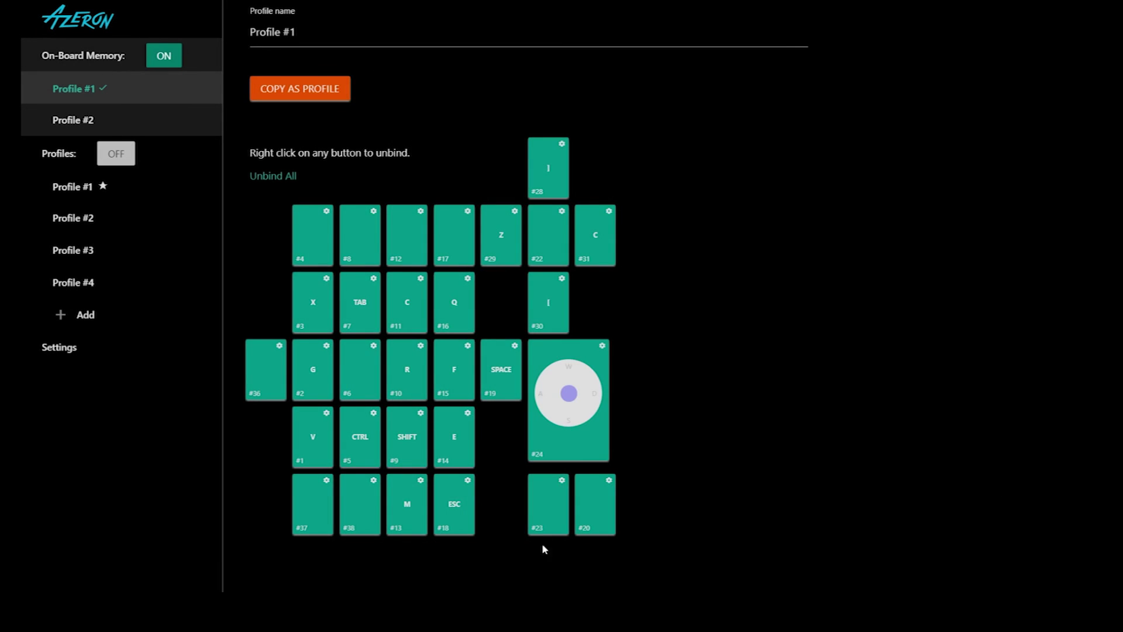
Set button #23 to keyboard mode with ESC as its key, without accepting yet.
click(544, 498)
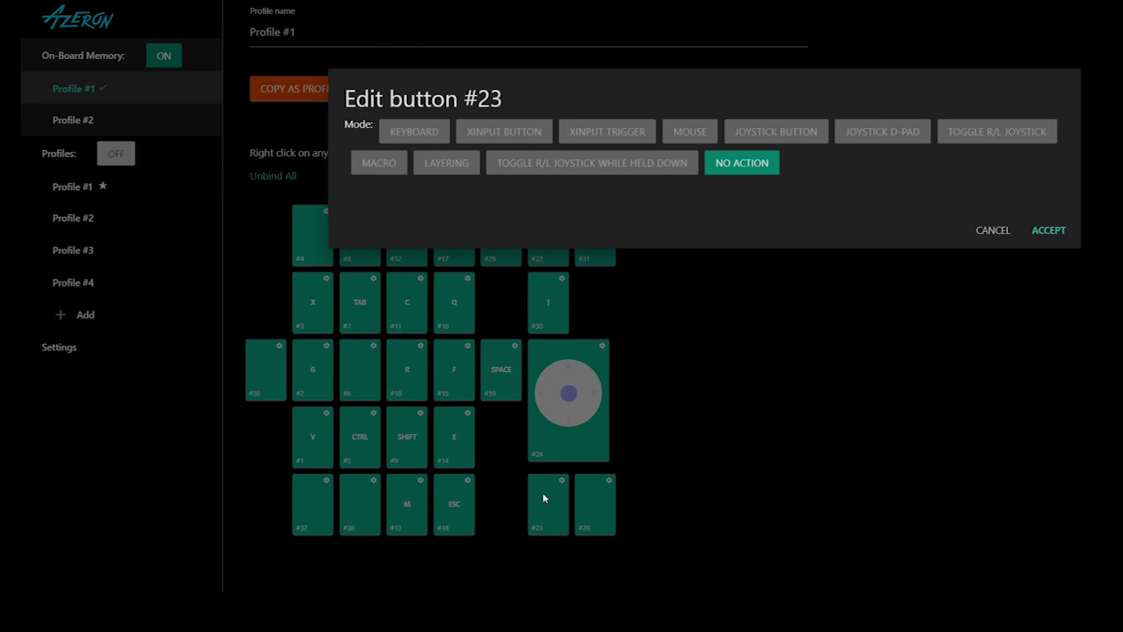
click(426, 142)
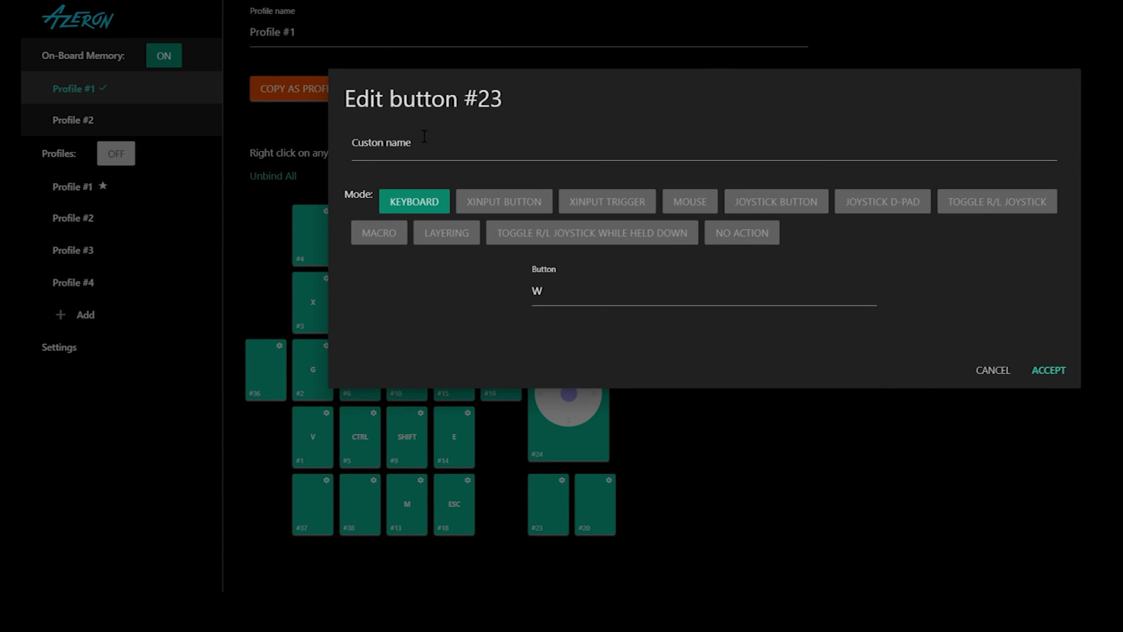
key(Escape)
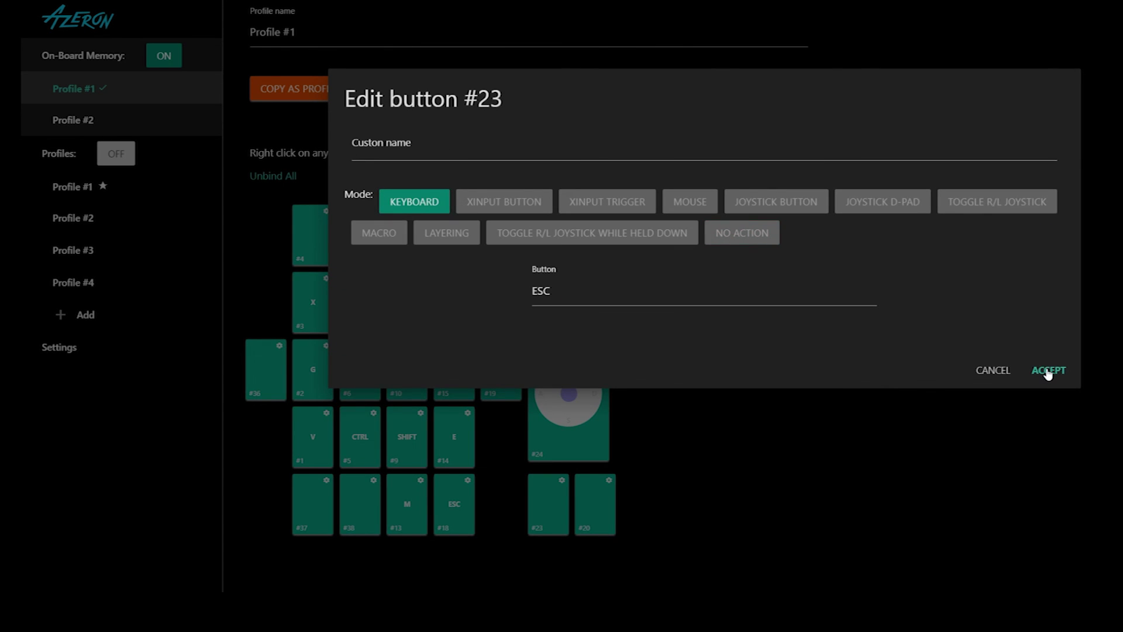